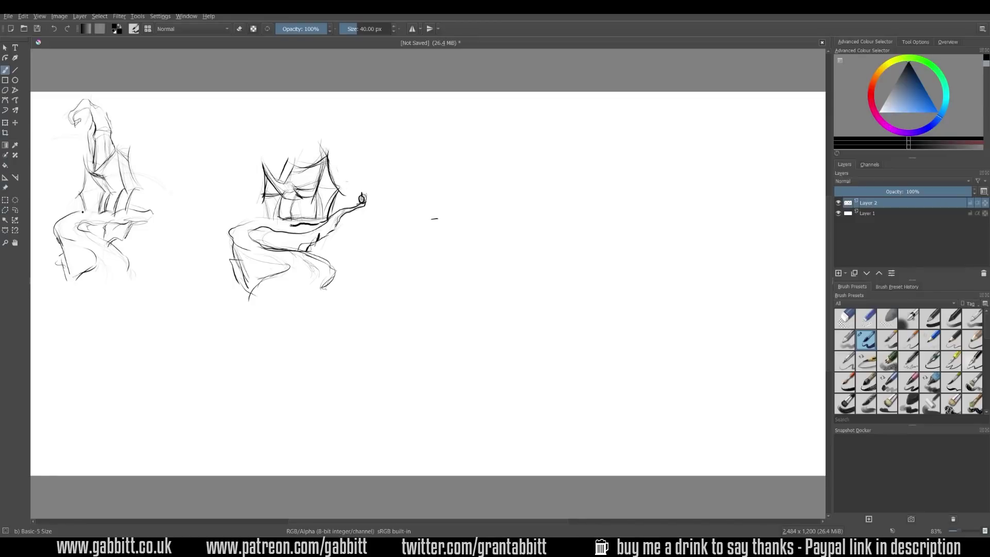
Ink a thick rim, hatching, taller walls, a hooded head and a pointed hat on the second sketch
left_click_drag(248, 230, 318, 223)
mouse_move(310, 147)
left_mouse_down()
mouse_move(305, 172)
mouse_move(340, 193)
left_mouse_up()
mouse_move(269, 175)
left_mouse_down()
mouse_move(337, 152)
mouse_move(309, 165)
left_mouse_up()
mouse_move(291, 126)
left_mouse_down()
mouse_move(297, 149)
mouse_move(305, 111)
left_mouse_up()
mouse_move(264, 142)
left_mouse_down()
mouse_move(297, 146)
mouse_move(309, 165)
left_mouse_up()
mouse_move(278, 103)
left_mouse_down()
mouse_move(315, 123)
mouse_move(288, 103)
left_mouse_up()
mouse_move(266, 106)
left_mouse_down()
mouse_move(309, 123)
mouse_move(325, 145)
mouse_move(320, 160)
left_mouse_up()
Erase the head's upper-right part, darken the hooded head, and draw two oval windows on the wall
key("e")
mouse_move(330, 149)
left_mouse_down()
mouse_move(328, 110)
mouse_move(322, 153)
left_mouse_up()
key("e")
left_click_drag(299, 113, 317, 147)
left_click_drag(302, 132, 304, 149)
left_click_drag(326, 182, 326, 193)
left_click_drag(303, 202, 294, 217)
Copy the second house sketch, paste it as a new layer, then move and shrink it leftward
left_click_drag(274, 286, 323, 285)
key("ctrl+r")
left_click_drag(416, 331, 187, 99)
key("ctrl+x")
key("ctrl+v")
key("ctrl+t")
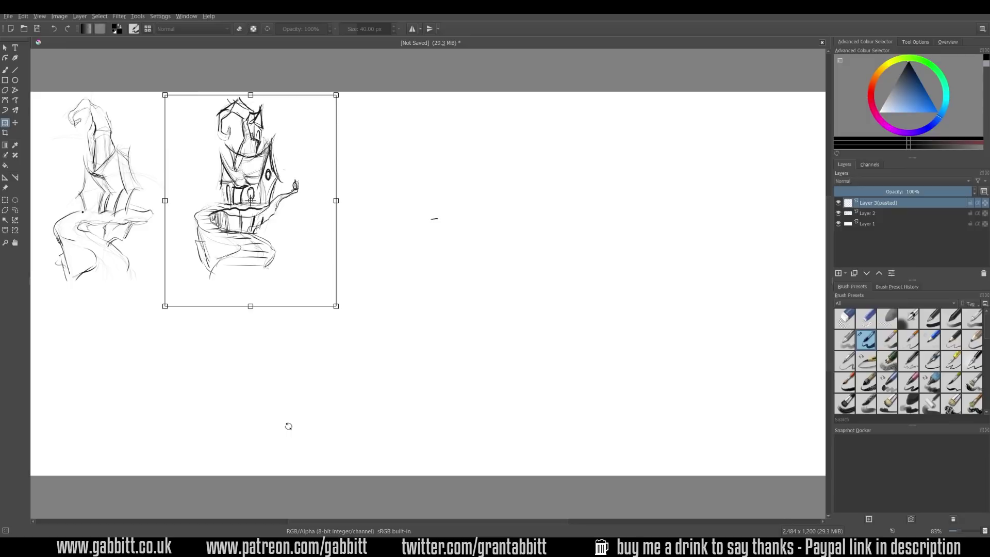
key("Return")
Duplicate the house sketch onto another layer and redraw the right copy's roof spike and walls
key("ctrl+c")
key("ctrl+v")
key("b")
left_click_drag(372, 258, 442, 161)
left_click_drag(381, 292, 415, 242)
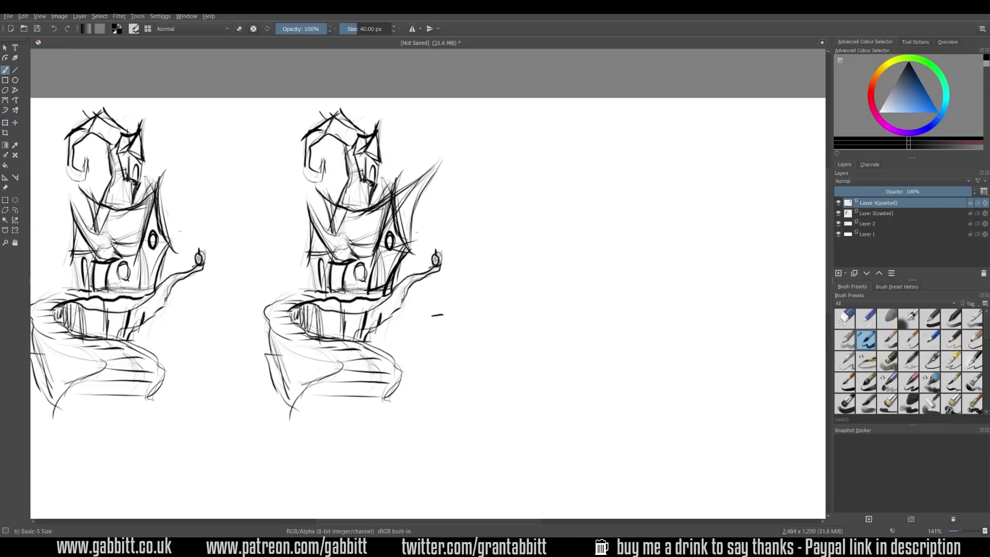
left_click_drag(426, 179, 396, 215)
left_click_drag(411, 226, 377, 287)
Ink the right house's roof hooks, tower outline, right wall window and door arches
left_click_drag(335, 231, 313, 189)
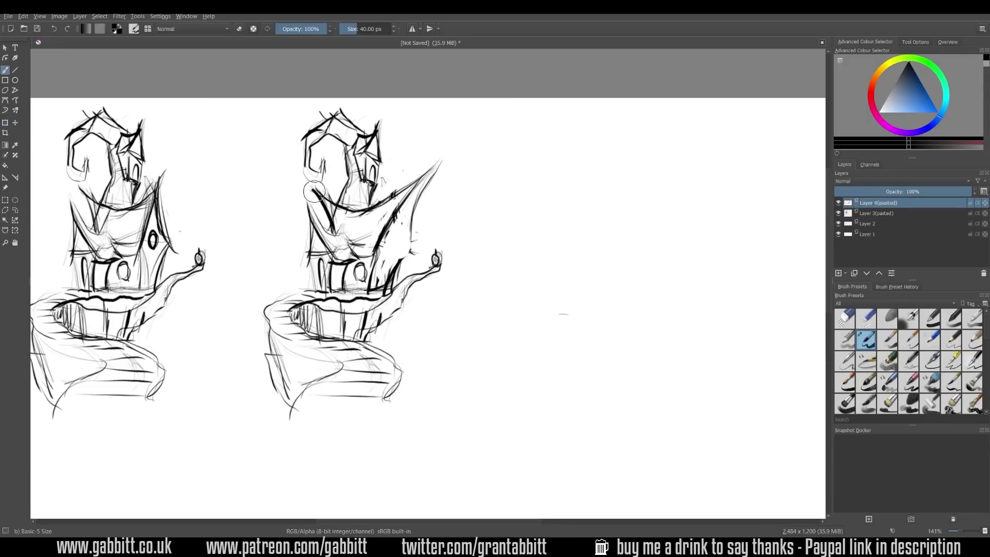
left_click_drag(392, 197, 452, 178)
left_click_drag(330, 230, 292, 220)
left_click_drag(325, 178, 310, 139)
left_click_drag(412, 191, 392, 266)
left_click_drag(361, 217, 356, 281)
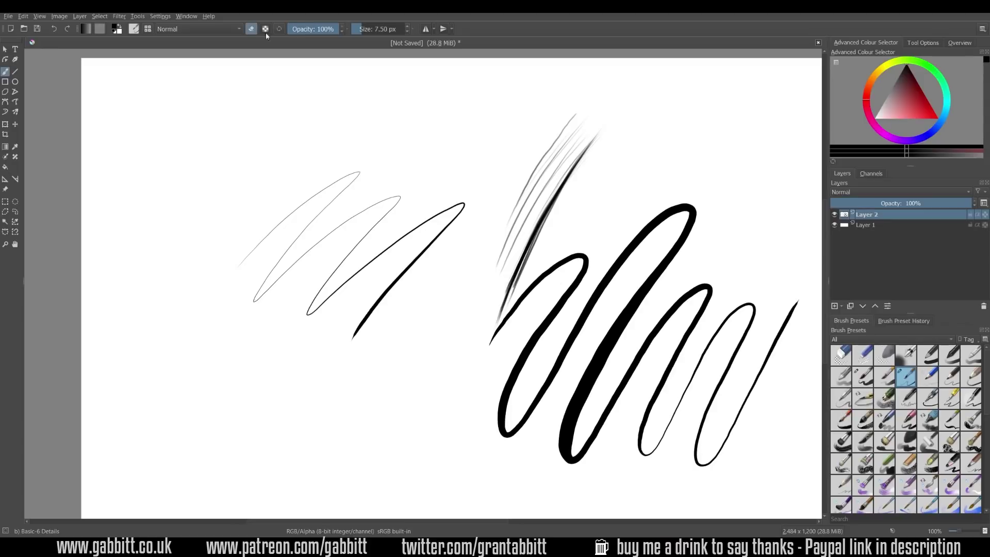
Erase the faint strokes above the zigzags, then draw a thin grey diagonal stroke
mouse_move(577, 134)
left_mouse_down()
mouse_move(511, 283)
mouse_move(524, 266)
left_mouse_up()
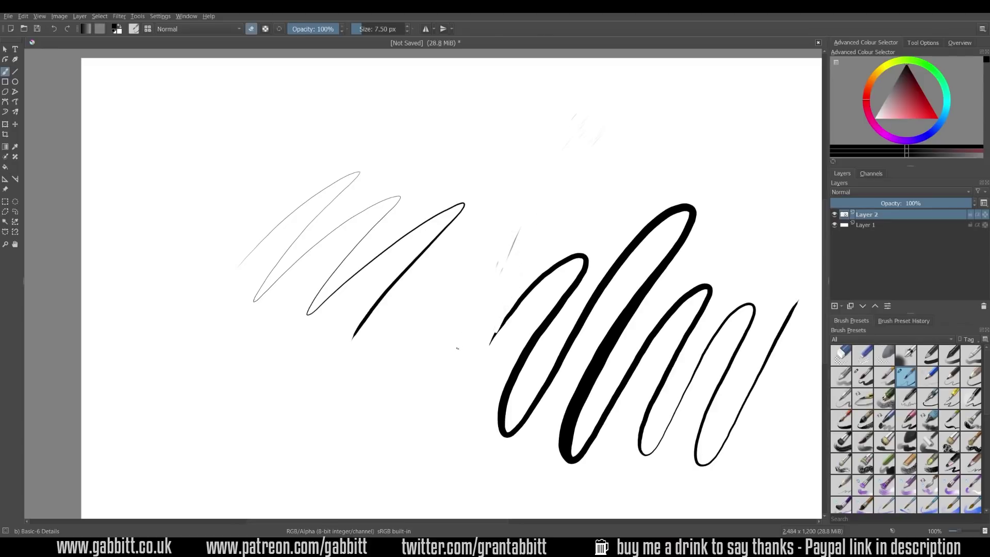
key("e")
left_click_drag(593, 141, 442, 352)
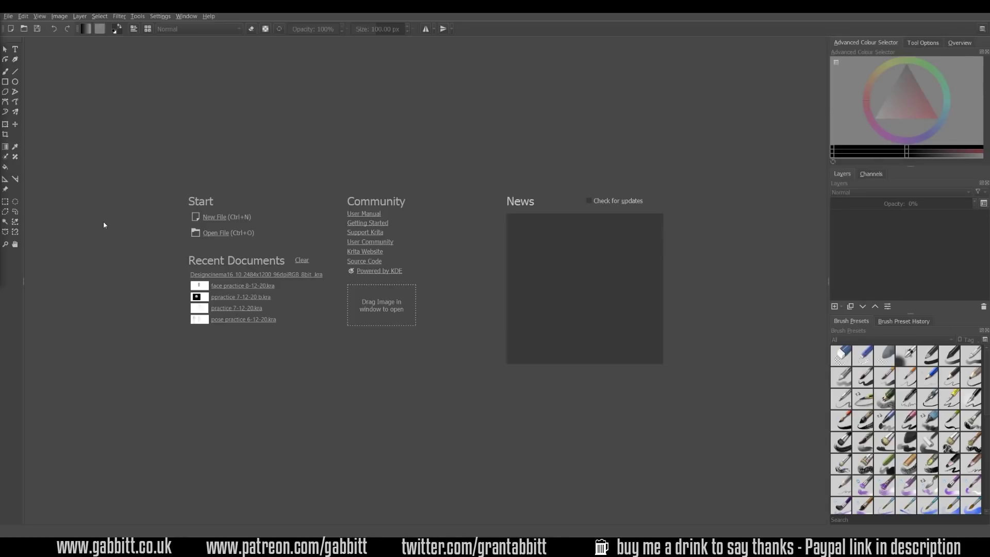
Create a new 2484×1200 document from the Design cinema 16:10 template
left_click(214, 217)
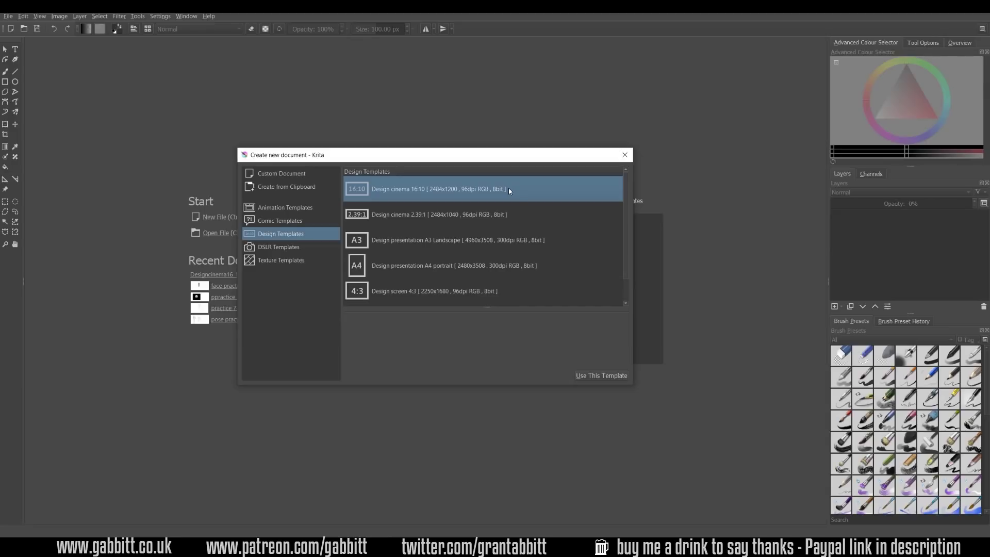
left_click(590, 375)
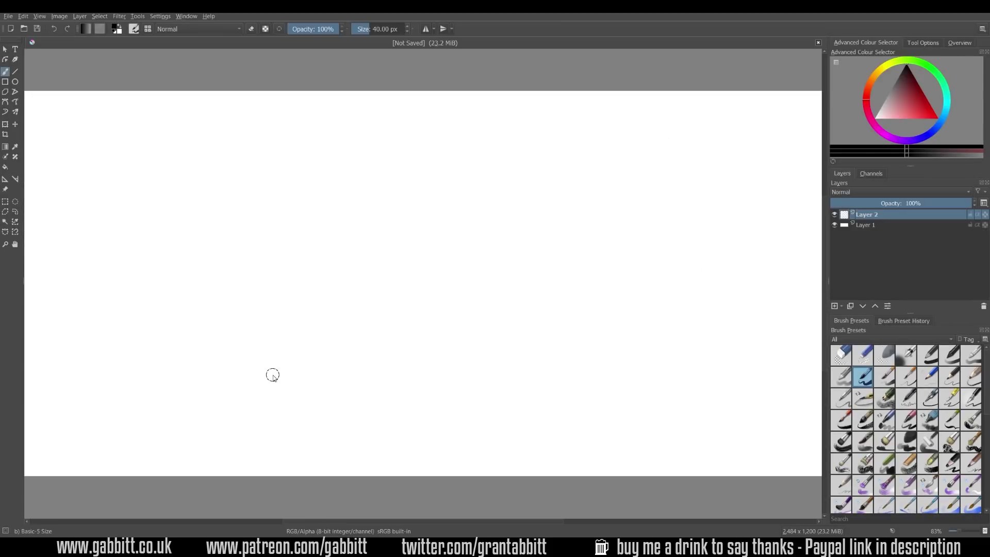
Zoom the blank canvas out and in, set it to 100%, and pan it down and right
key("minus")
key("minus")
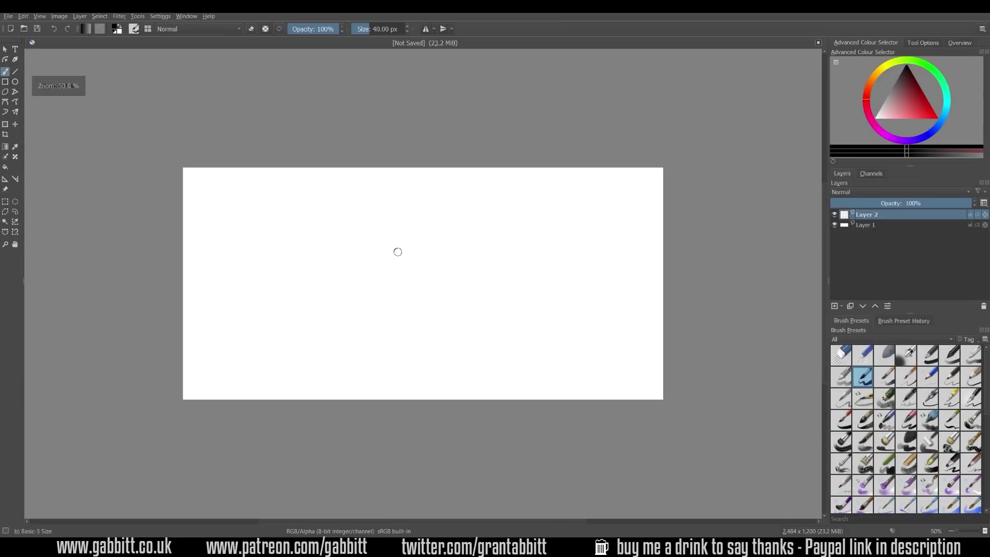
key("plus")
key("plus")
key("minus")
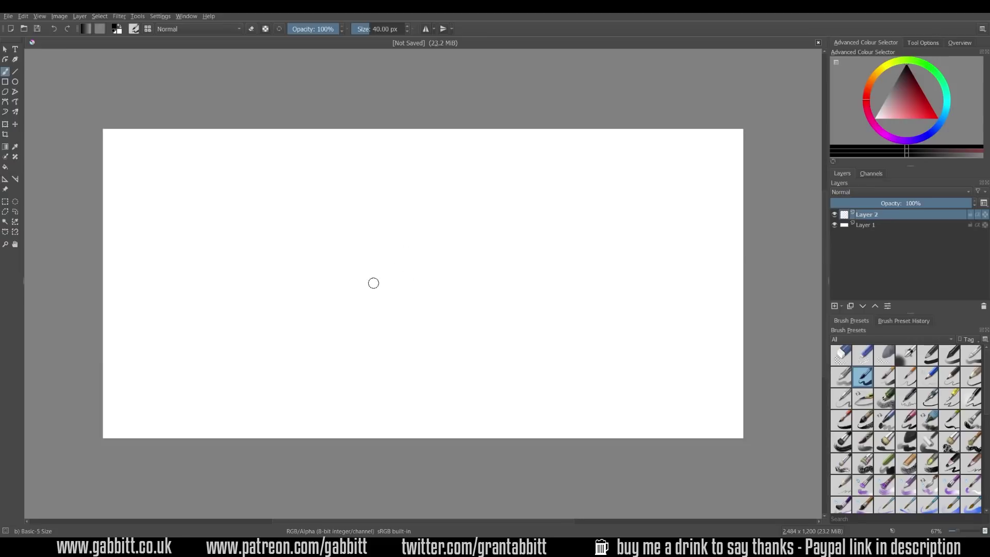
key("1")
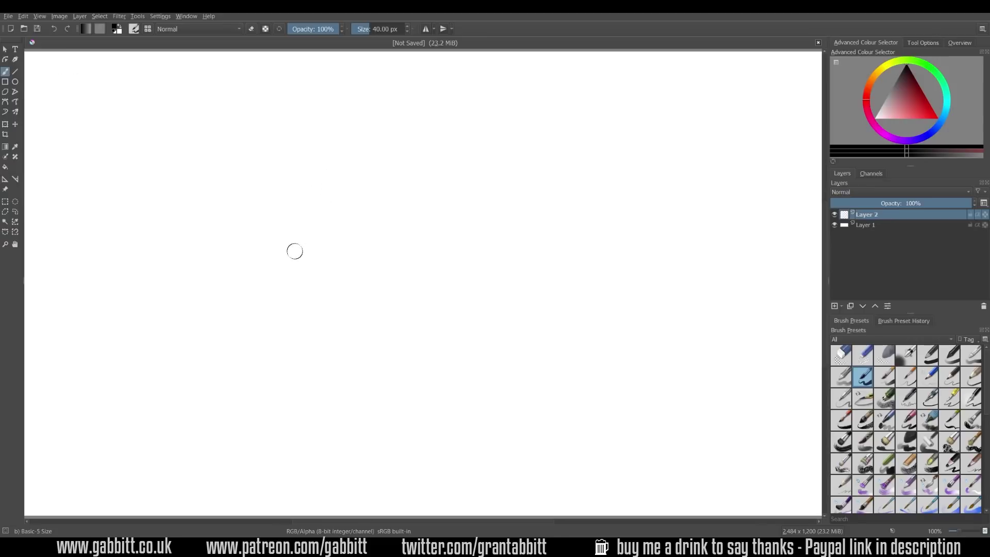
mouse_move(276, 250)
left_mouse_down()
mouse_move(309, 231)
mouse_move(463, 268)
mouse_move(485, 294)
mouse_move(325, 261)
mouse_move(296, 334)
mouse_move(451, 333)
mouse_move(464, 246)
mouse_move(414, 256)
left_mouse_up()
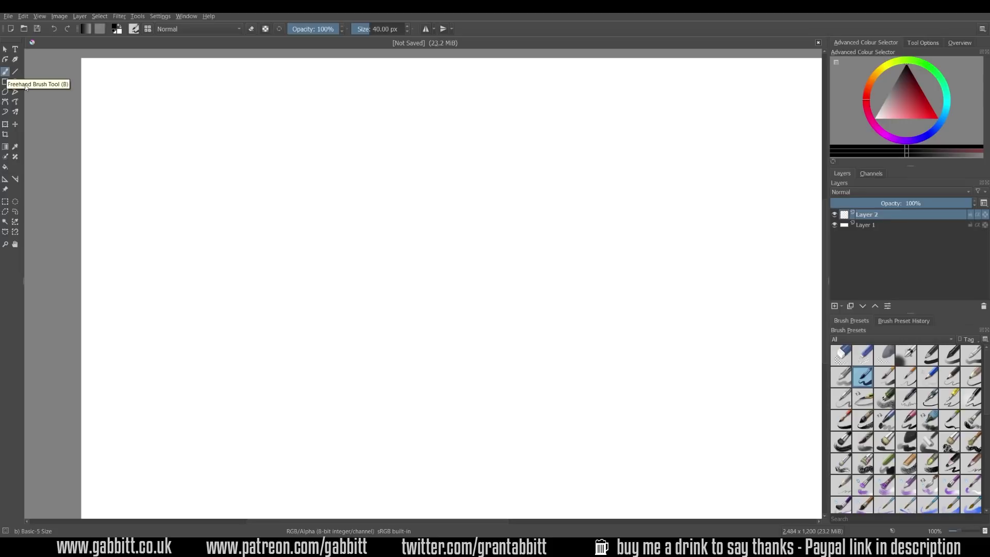
Draw a pressure-tapered zigzag, resize the brush from 84 to 38 px, and add a thick black hooked stroke
mouse_move(238, 268)
left_mouse_down()
mouse_move(292, 214)
mouse_move(398, 197)
mouse_move(429, 246)
mouse_move(353, 338)
left_mouse_up()
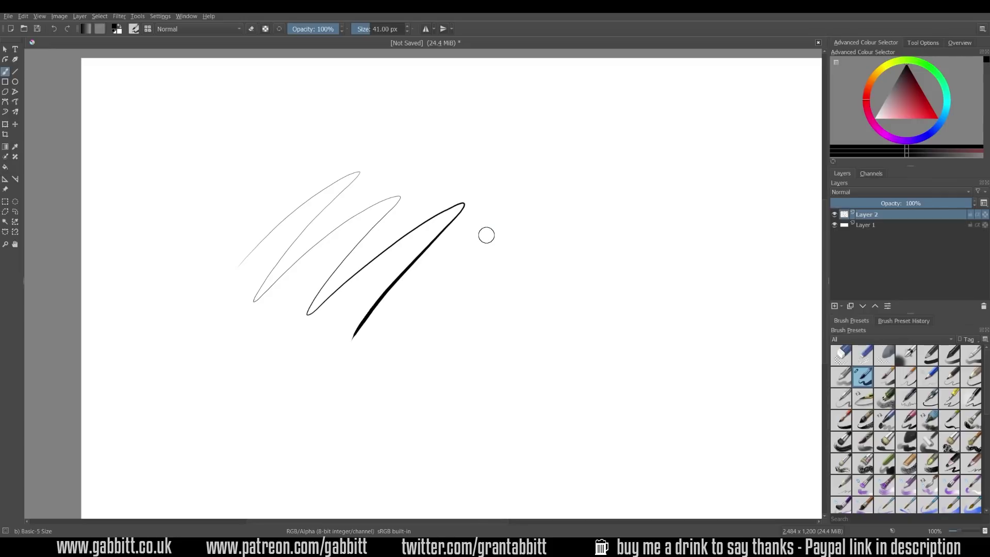
left_click_drag(486, 235, 508, 235)
left_click_drag(417, 84, 407, 84)
mouse_move(489, 344)
left_mouse_down()
mouse_move(530, 290)
mouse_move(582, 256)
mouse_move(508, 391)
mouse_move(511, 432)
mouse_move(593, 299)
mouse_move(690, 209)
mouse_move(610, 339)
mouse_move(566, 451)
mouse_move(609, 409)
mouse_move(661, 323)
mouse_move(709, 287)
mouse_move(640, 439)
mouse_move(665, 432)
mouse_move(717, 333)
mouse_move(754, 306)
mouse_move(711, 400)
mouse_move(706, 465)
mouse_move(804, 305)
left_mouse_up()
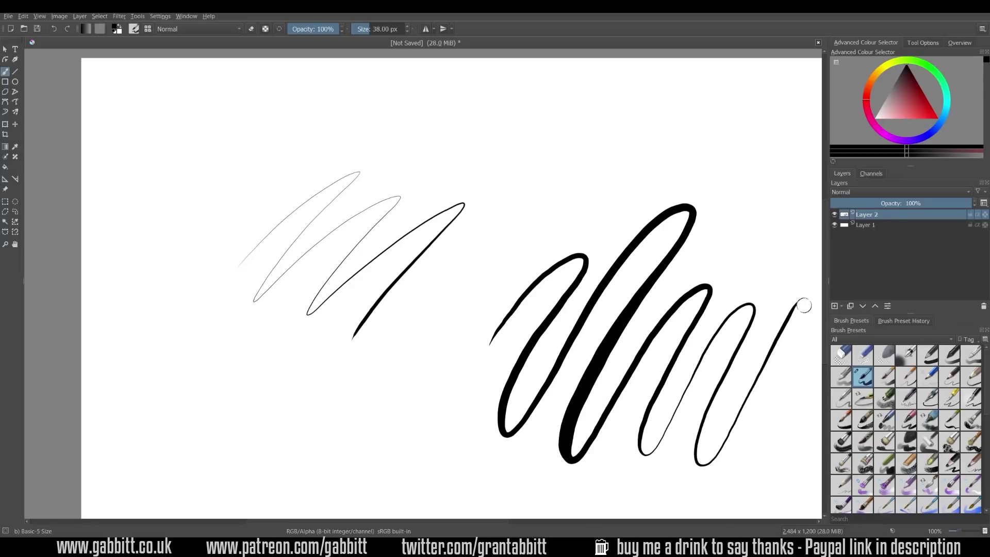
Choose the Basic-6 Details brush and hatch parallel grey diagonal strokes above the zigzags
left_click(908, 385)
left_click_drag(576, 114, 508, 225)
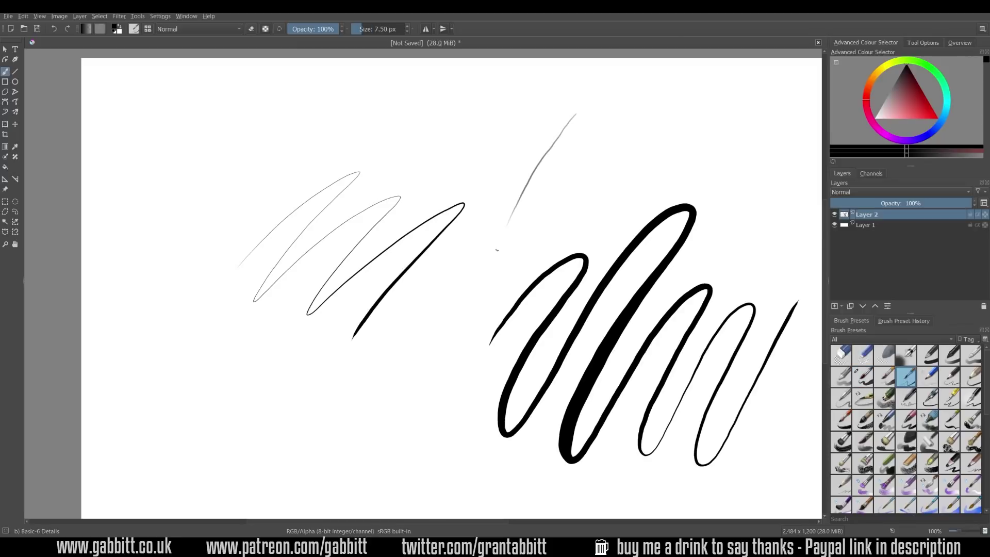
left_click_drag(582, 124, 500, 274)
mouse_move(591, 143)
left_mouse_down()
mouse_move(512, 277)
mouse_move(536, 228)
left_mouse_up()
left_click_drag(567, 178, 512, 290)
left_click_drag(597, 138, 509, 286)
mouse_move(594, 139)
left_mouse_down()
mouse_move(507, 291)
mouse_move(607, 122)
mouse_move(496, 325)
left_mouse_up()
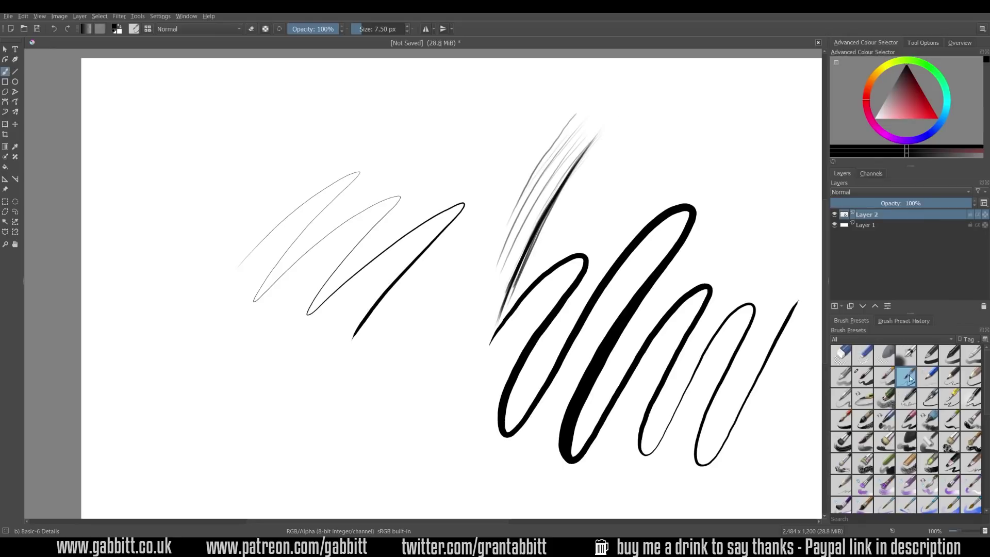
Erase the dark hatching stroke and remaining grey hatch lines, then return to painting
mouse_move(904, 377)
key("e")
mouse_move(563, 148)
left_mouse_down()
mouse_move(516, 279)
mouse_move(592, 140)
left_mouse_up()
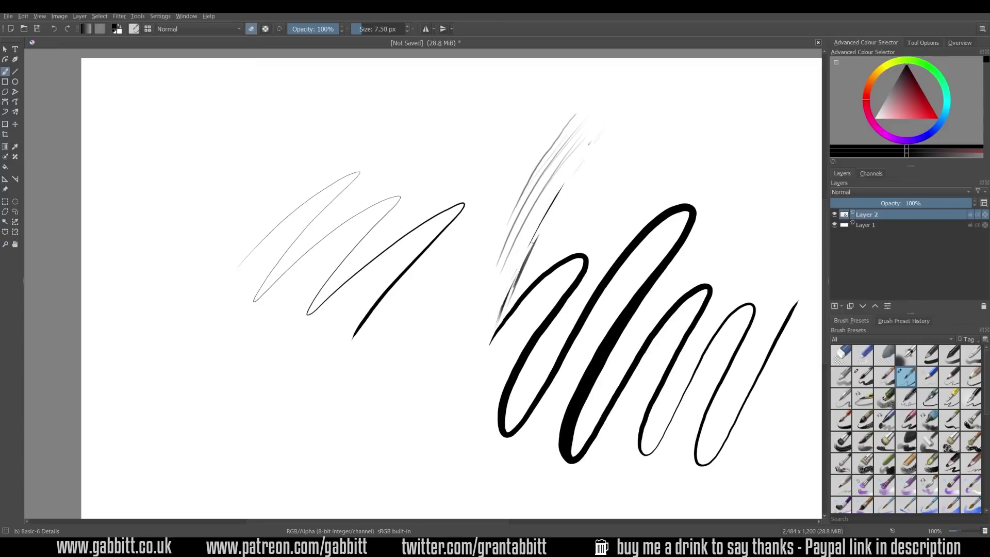
mouse_move(533, 242)
left_mouse_down()
mouse_move(510, 289)
mouse_move(572, 150)
mouse_move(555, 380)
left_mouse_up()
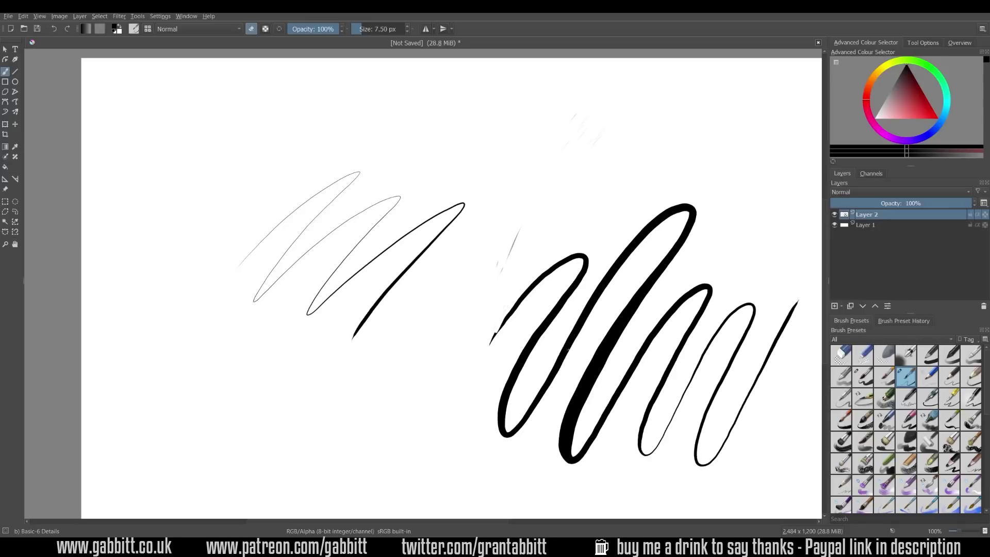
key("e")
key("e")
key("e")
Draw two thin grey curved strokes and, in a new colour, a grey scribble above the black loops
left_click_drag(588, 146, 451, 294)
left_click_drag(551, 182, 443, 351)
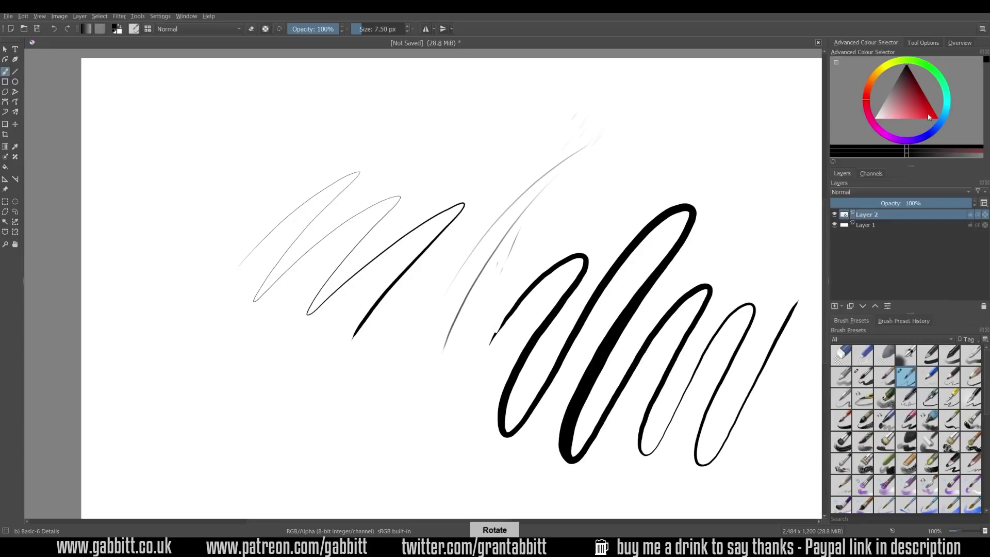
left_click(892, 90)
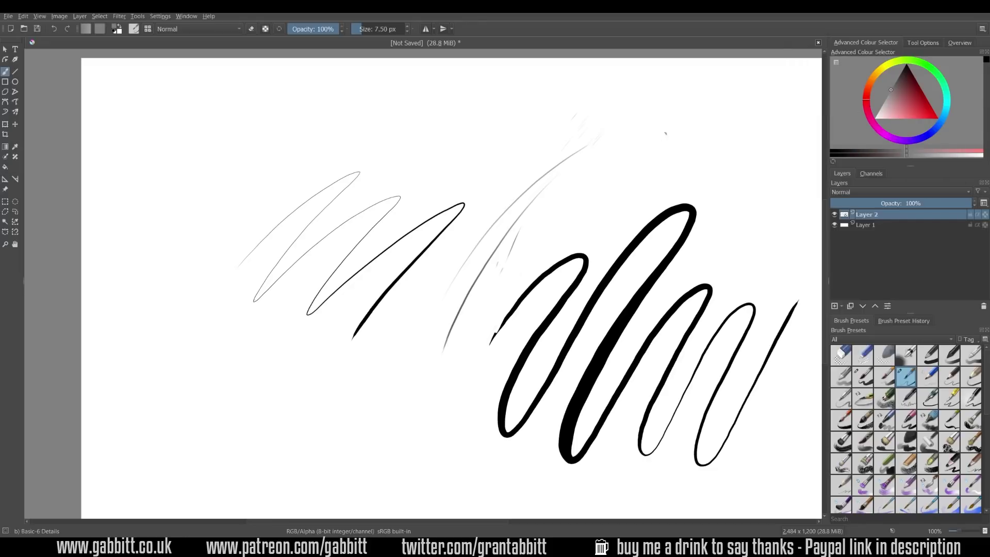
mouse_move(580, 237)
left_mouse_down()
mouse_move(671, 129)
mouse_move(588, 233)
left_mouse_up()
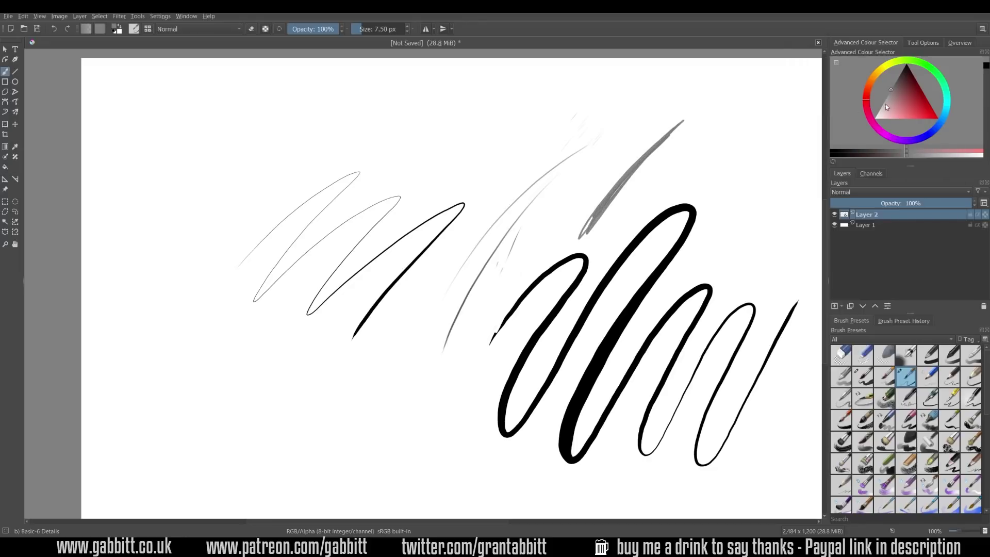
Pick a lighter grey, paint a streak over the thick black loop, and shift the colour toward red
left_click(882, 106)
mouse_move(652, 219)
left_mouse_down()
mouse_move(593, 292)
mouse_move(647, 225)
mouse_move(601, 289)
left_mouse_up()
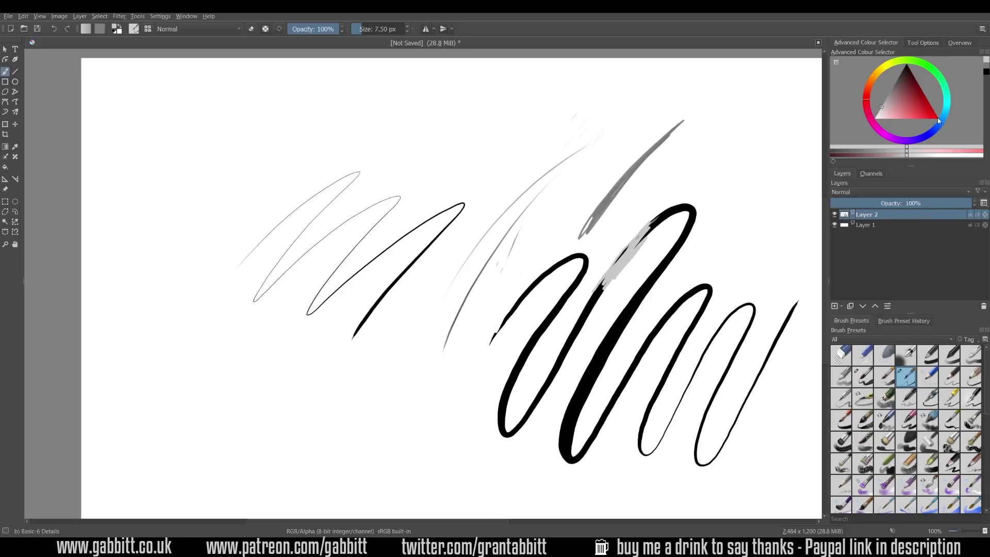
mouse_move(892, 110)
left_mouse_down()
mouse_move(941, 124)
mouse_move(891, 90)
left_mouse_up()
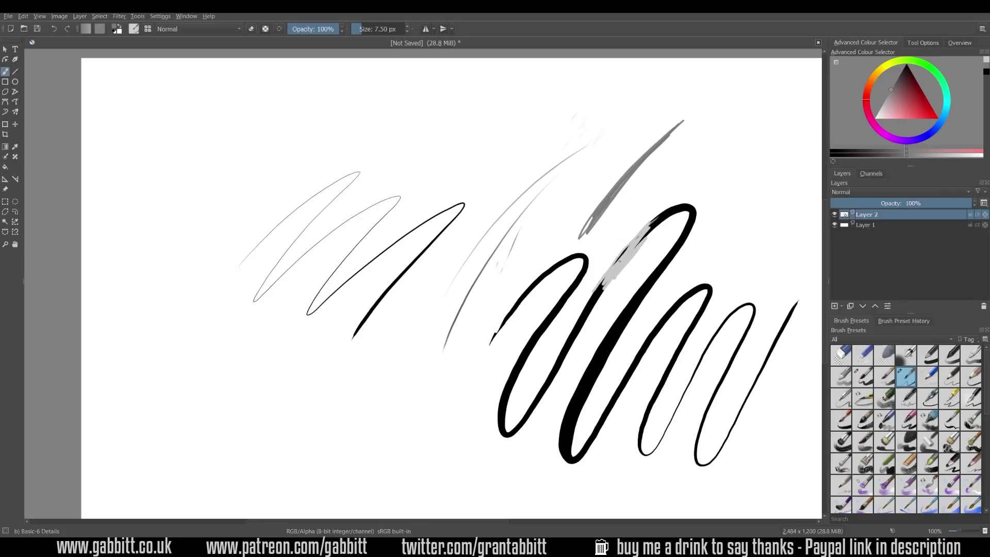
Ctrl-sample the light grey from the streak, extend it down the loop, and switch back to black
key("ctrl")
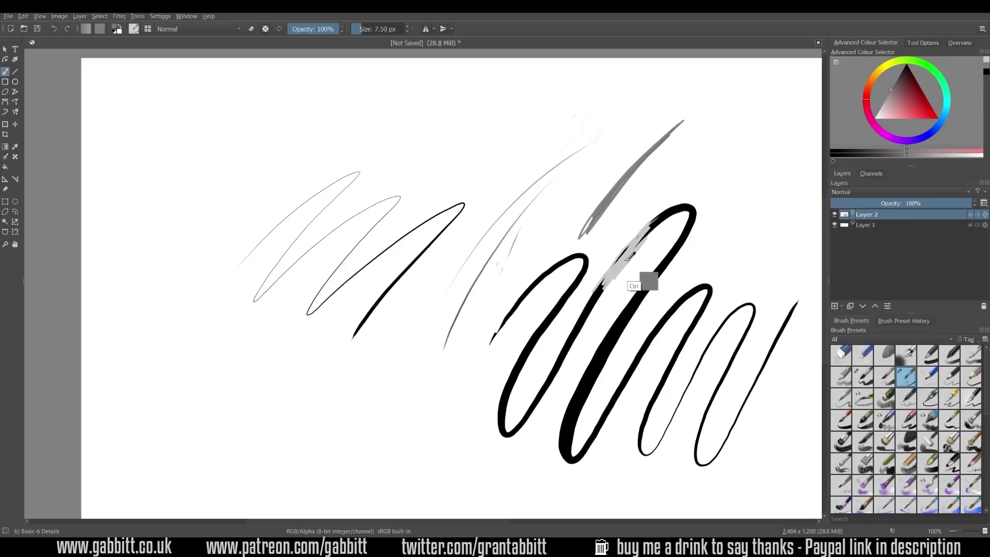
left_click(627, 278, "ctrl")
mouse_move(595, 300)
left_mouse_down()
mouse_move(573, 344)
mouse_move(591, 299)
mouse_move(594, 312)
left_mouse_up()
left_click(577, 355, "ctrl")
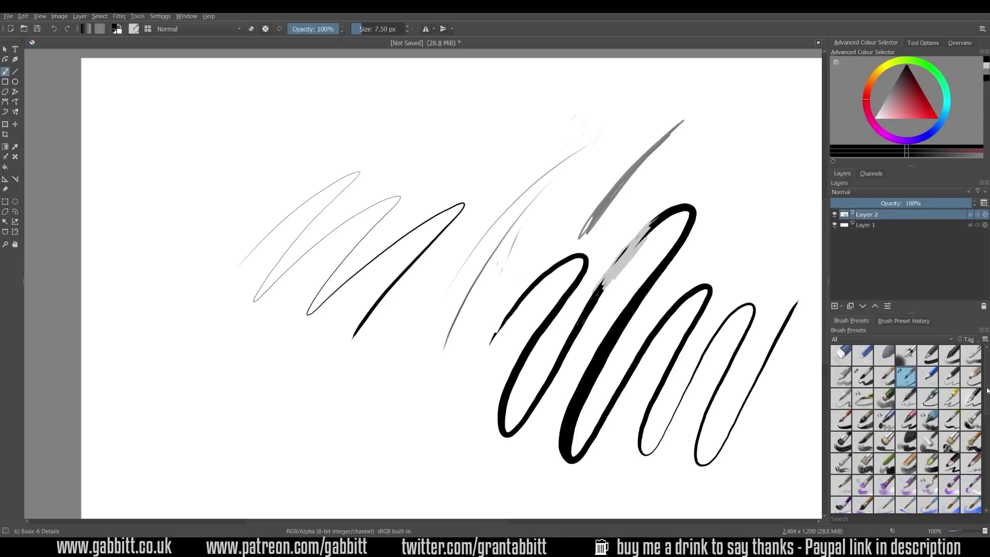
Scroll through the Brush Presets docker and drag the Size slider to make the brush far larger
scroll(987, 391, "down", 3)
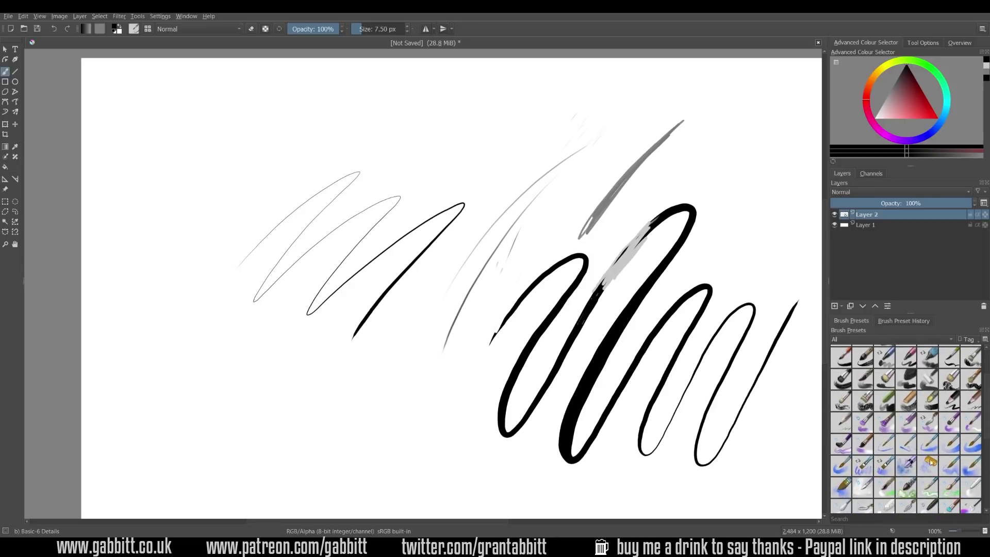
scroll(895, 424, "down", 1)
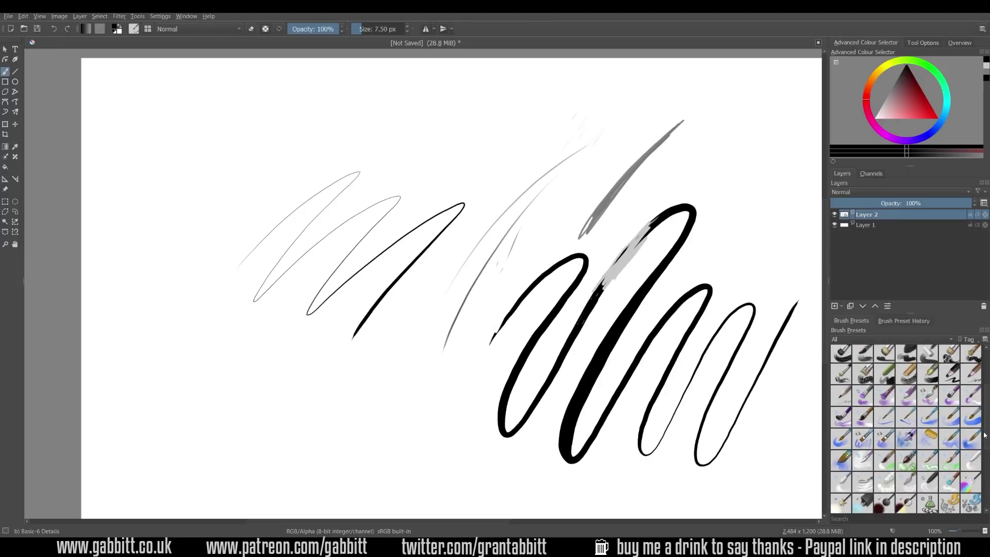
left_click_drag(985, 435, 986, 403)
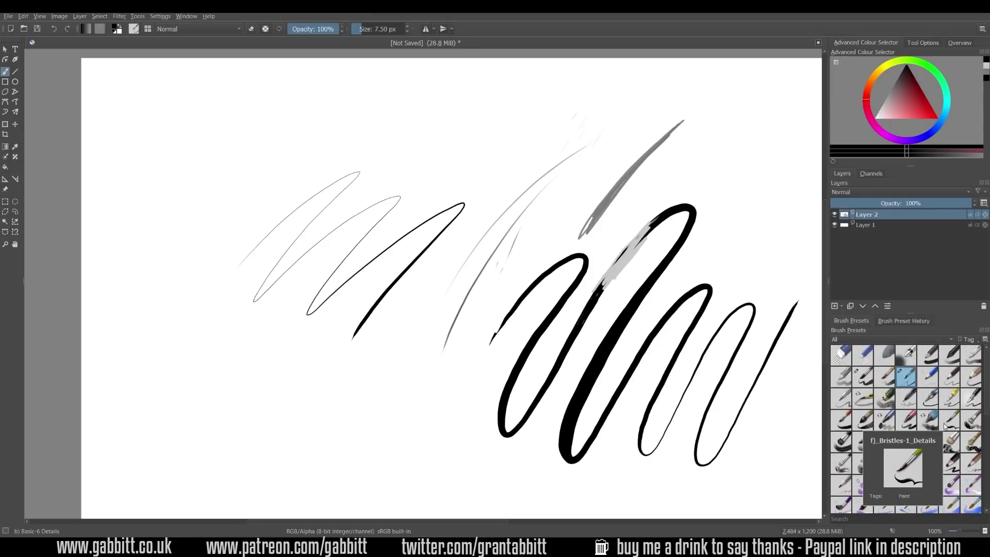
left_click_drag(363, 29, 390, 29)
Erase every practice stroke with the huge brush, then draw a small smiley's head, eyes and smile
left_click(251, 28)
mouse_move(299, 283)
left_mouse_down()
mouse_move(625, 110)
mouse_move(484, 372)
mouse_move(579, 323)
mouse_move(663, 331)
mouse_move(763, 299)
left_mouse_up()
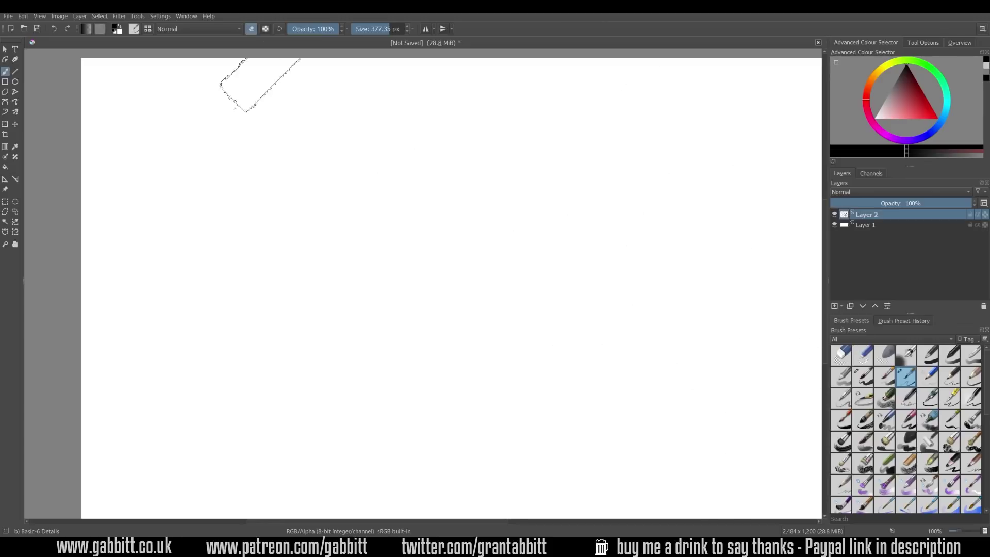
key("e")
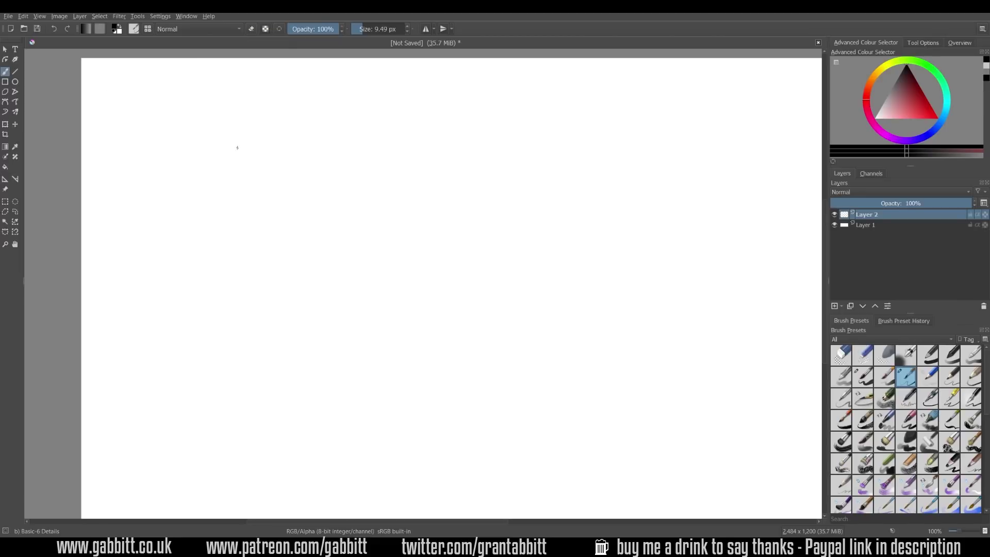
left_click_drag(237, 147, 244, 163)
left_click_drag(254, 154, 260, 173)
Drag the smiley to the canvas's top-left, then scale it up slightly, keeping its proportions
left_click(14, 127)
left_click_drag(266, 188, 175, 135)
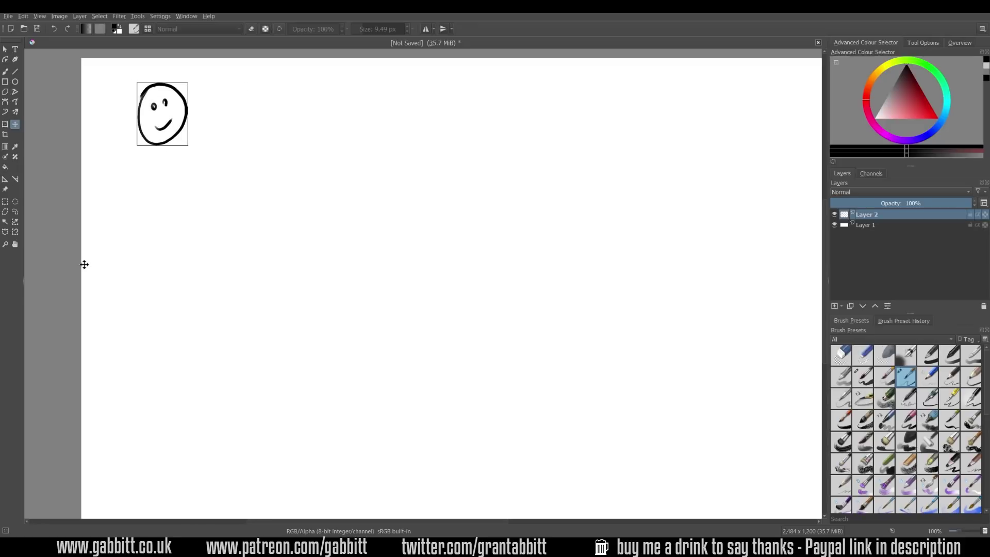
left_click(3, 124)
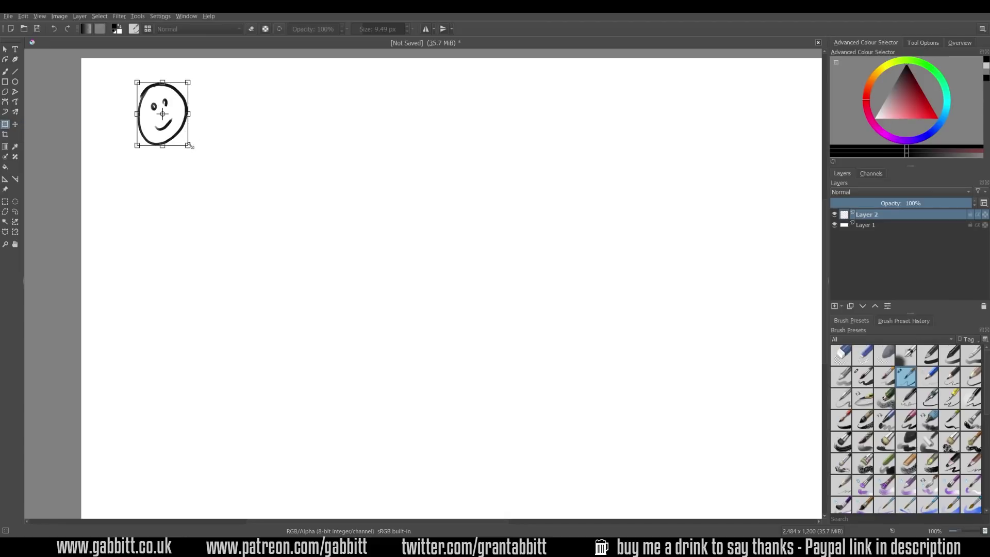
left_click_drag(189, 146, 207, 162)
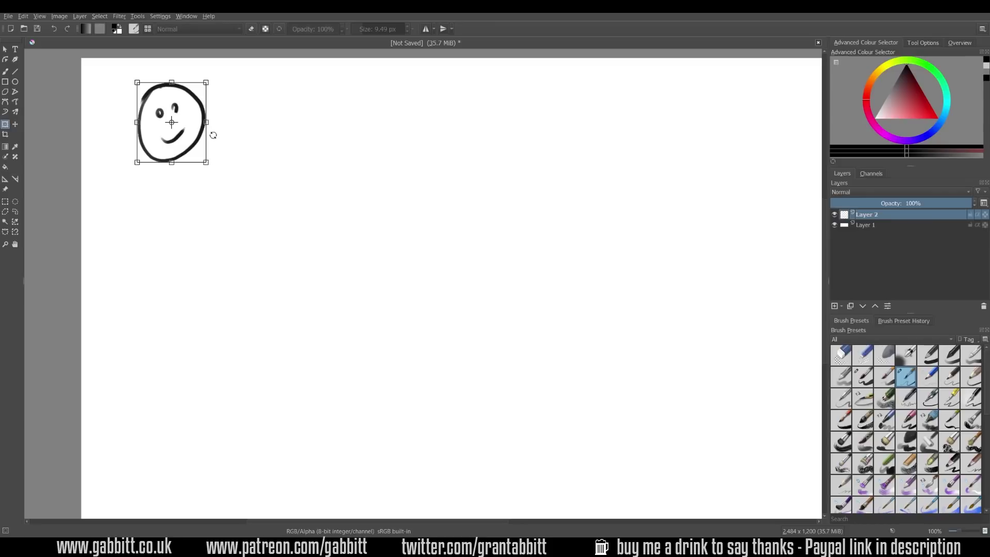
key("ctrl+z")
left_click_drag(188, 146, 141, 125)
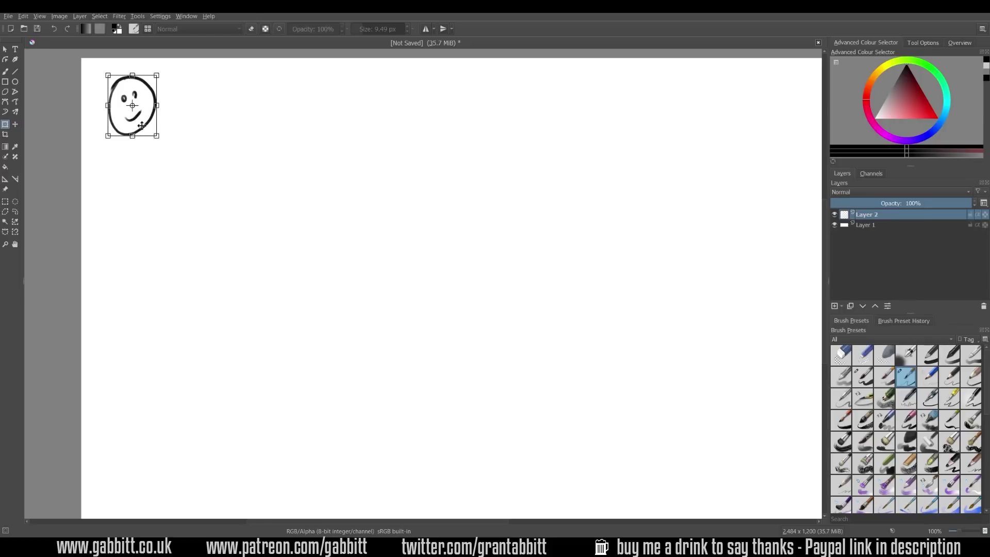
mouse_move(157, 135)
left_mouse_down()
mouse_move(169, 149)
mouse_move(162, 137)
left_mouse_up()
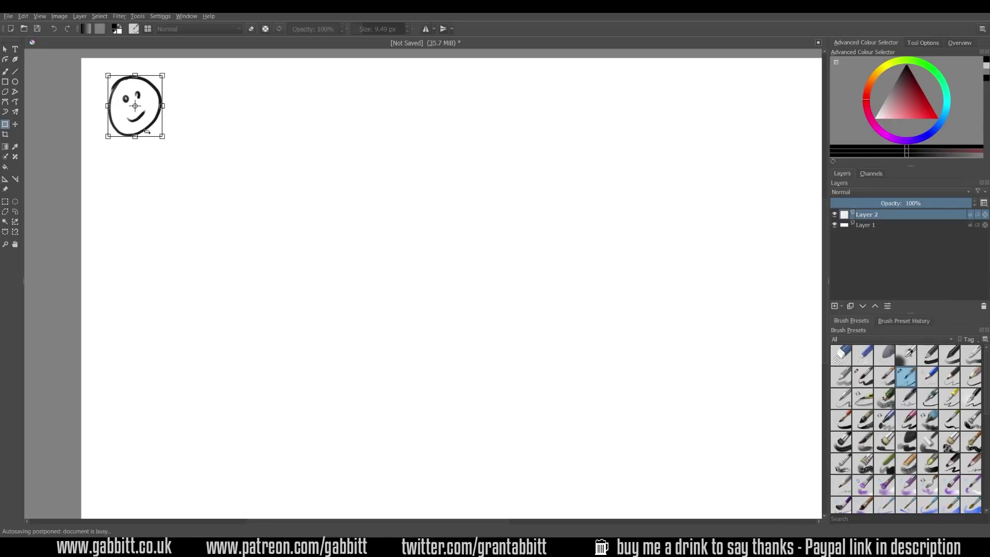
Trace a loose freehand outline around the smiley and nudge the selection slightly down-right
left_click(16, 212)
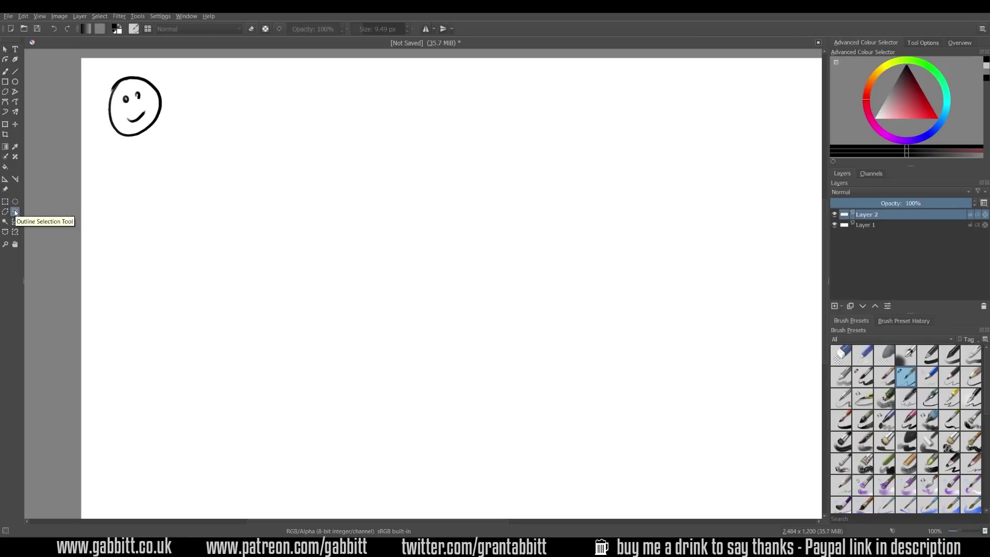
mouse_move(123, 69)
left_mouse_down()
mouse_move(96, 99)
mouse_move(134, 164)
mouse_move(199, 122)
mouse_move(154, 69)
mouse_move(119, 67)
left_mouse_up()
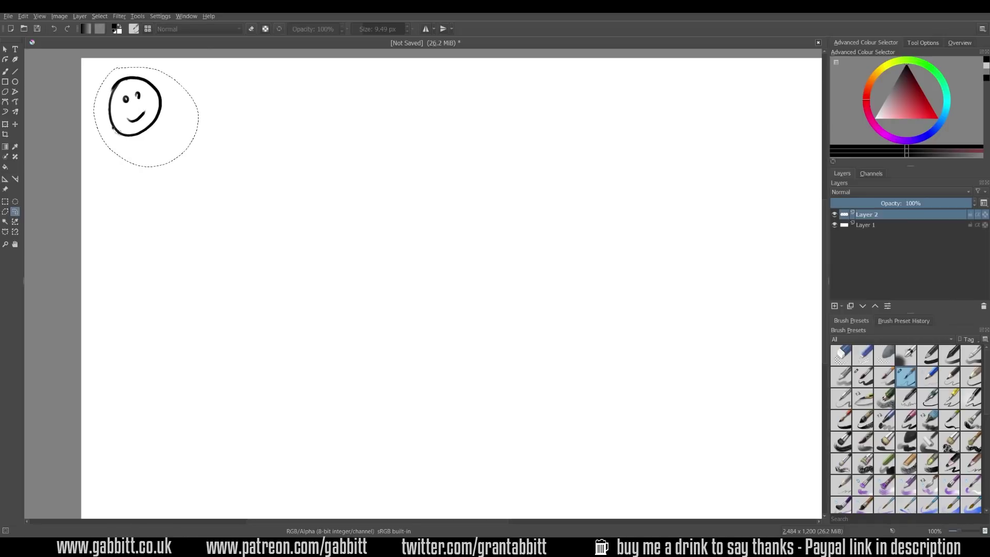
left_click(4, 127)
mouse_move(128, 130)
left_mouse_down()
mouse_move(211, 177)
mouse_move(153, 183)
mouse_move(131, 132)
left_mouse_up()
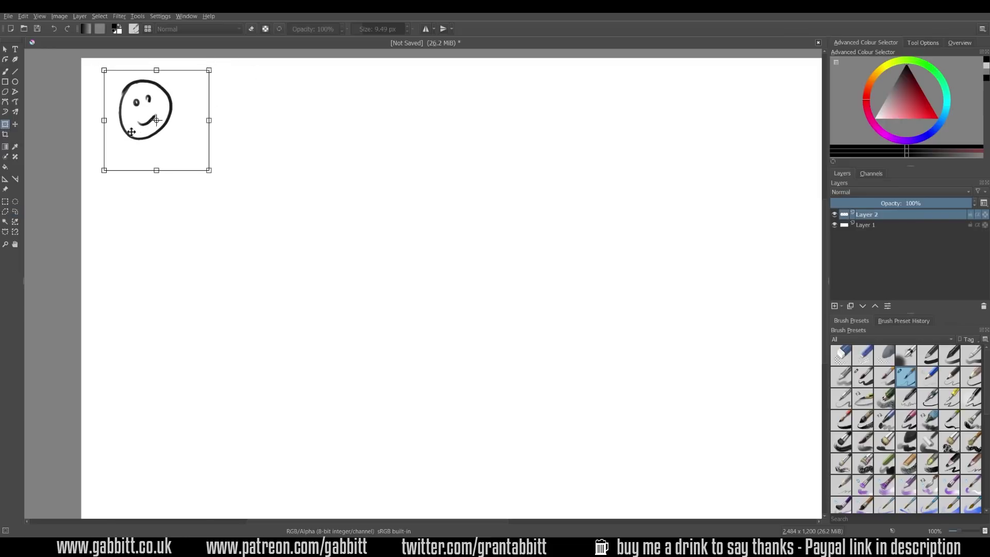